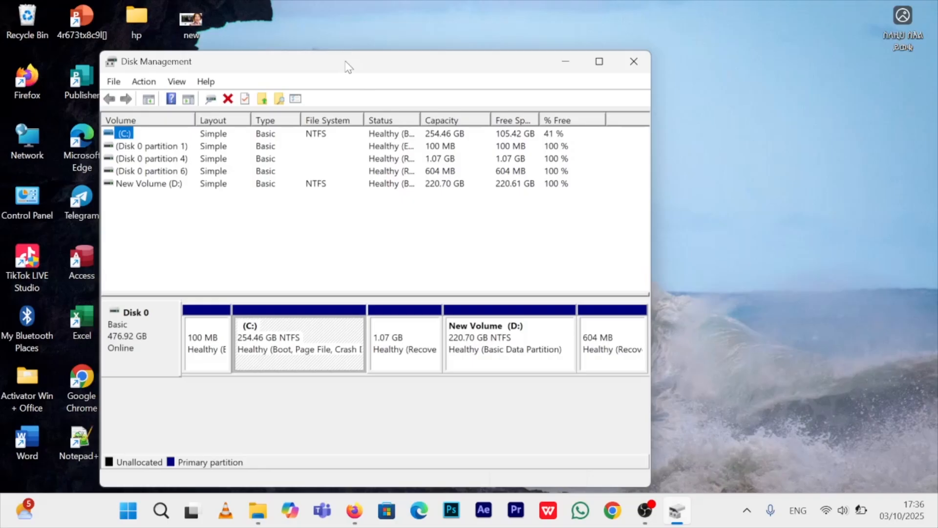
- Shrink the C: volume by 41859 MB to free up unallocated space
drag(345, 61, 374, 56)
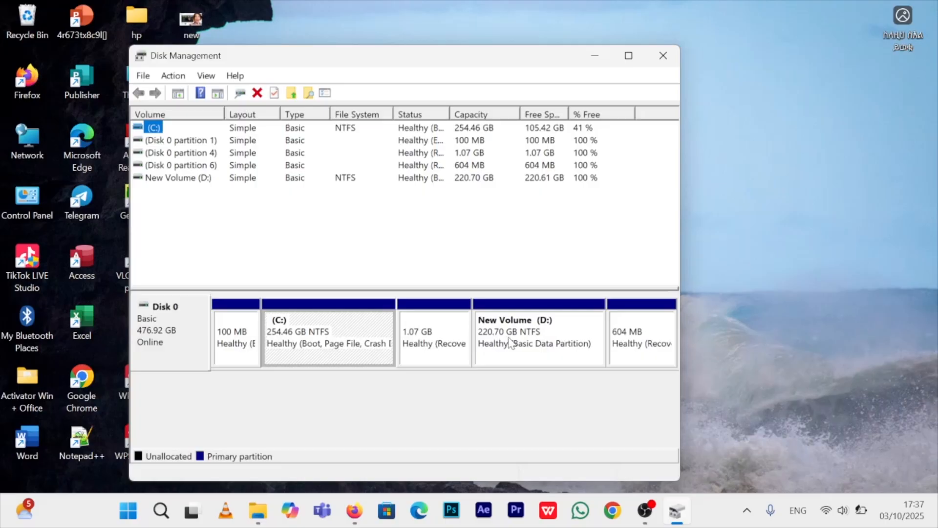
click(327, 337)
right_click(309, 330)
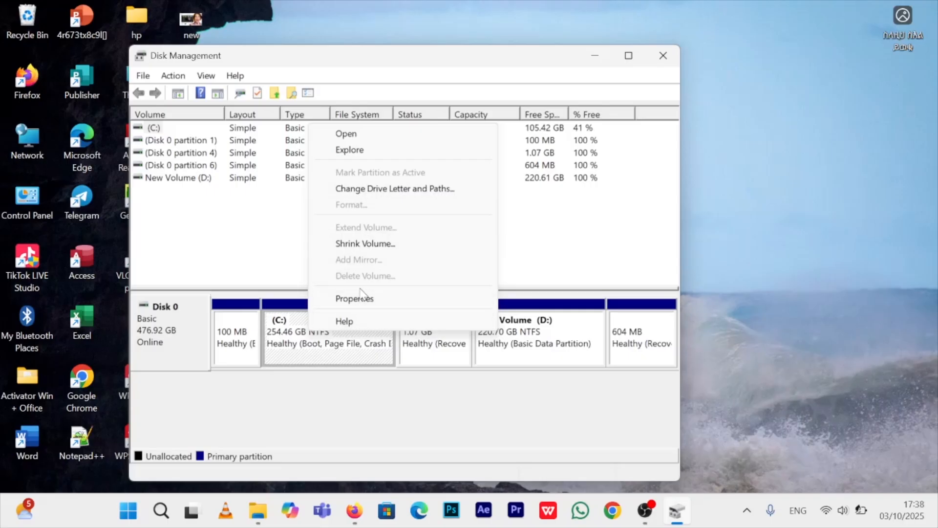
click(361, 245)
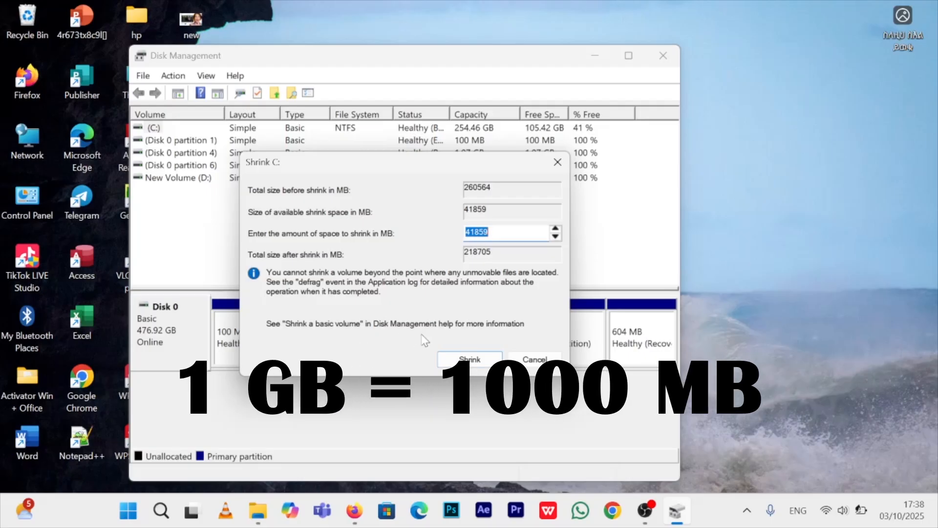
click(477, 235)
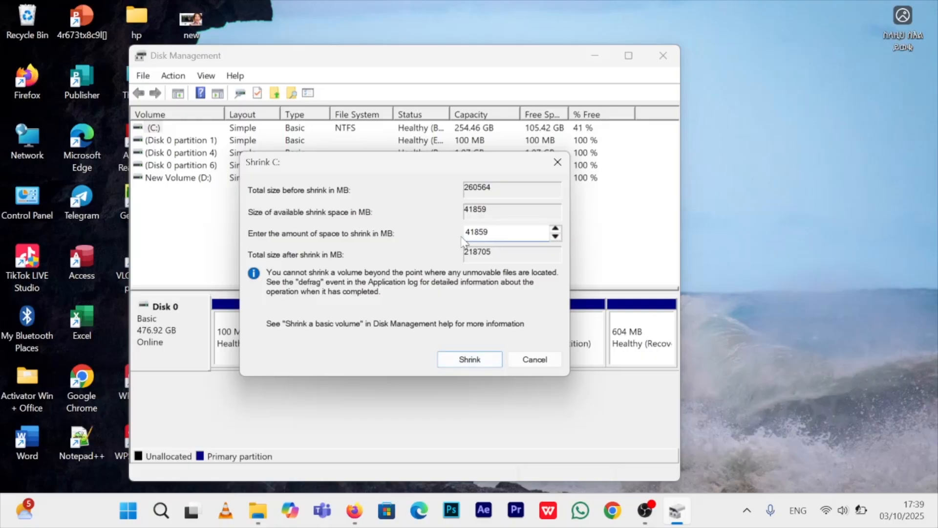
click(469, 361)
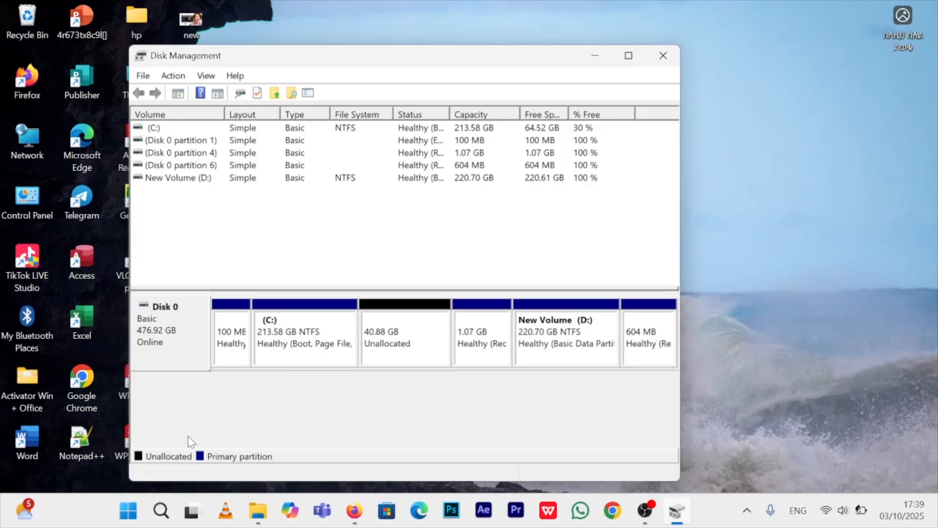
- Set up a new simple volume of 41859 MB in the unallocated space with drive letter E
click(408, 342)
right_click(407, 341)
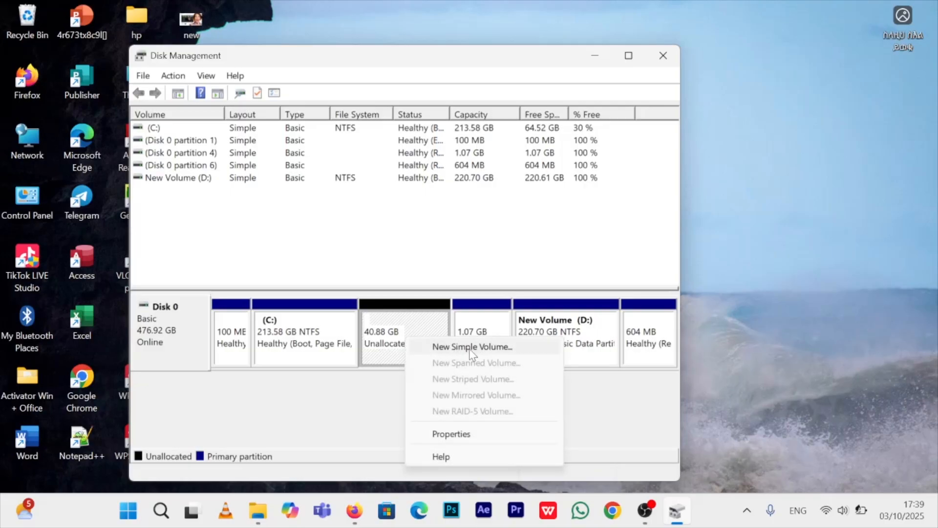
click(499, 347)
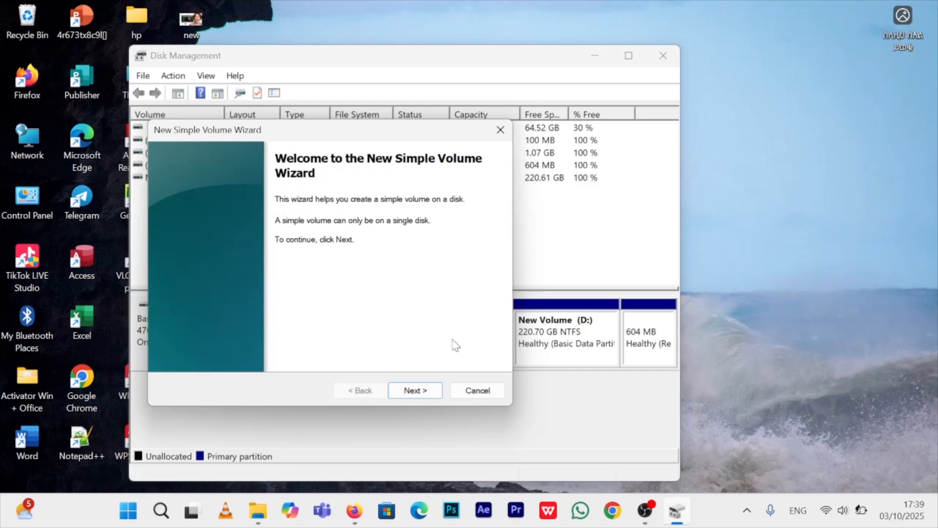
click(415, 390)
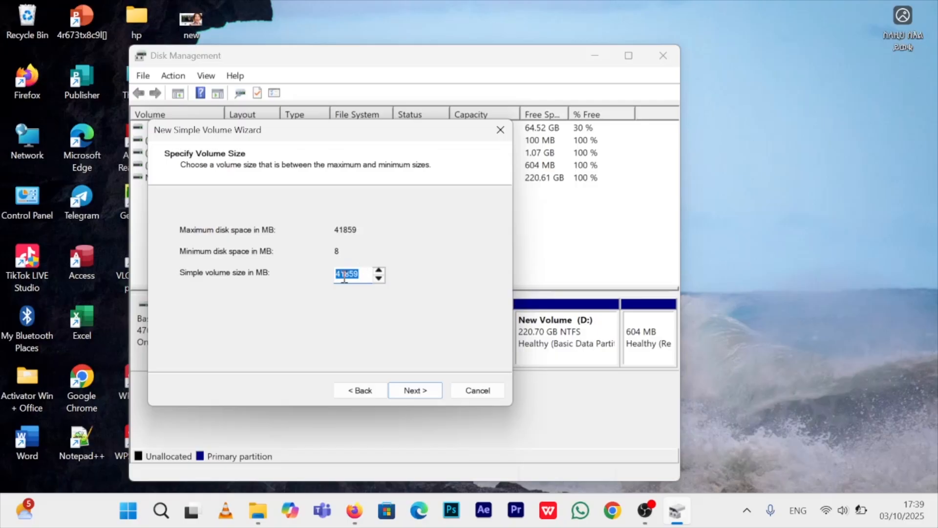
click(424, 392)
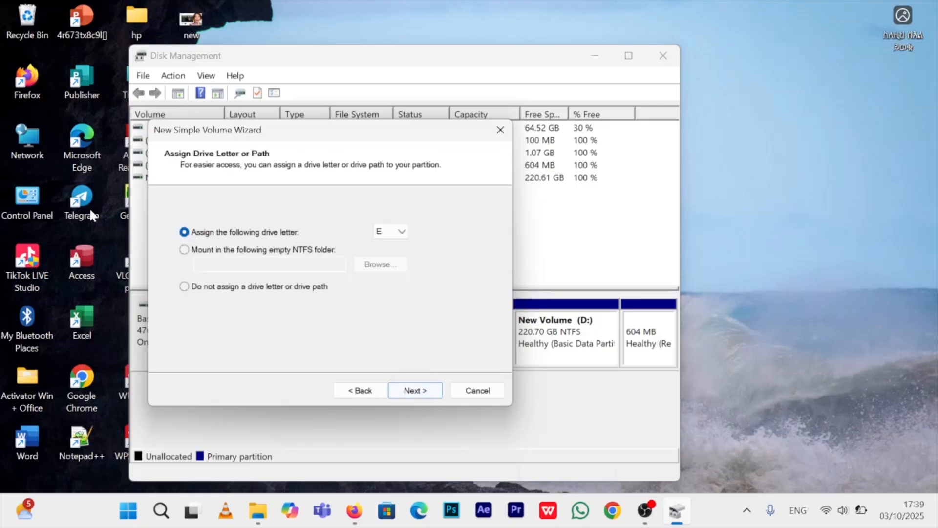
click(396, 233)
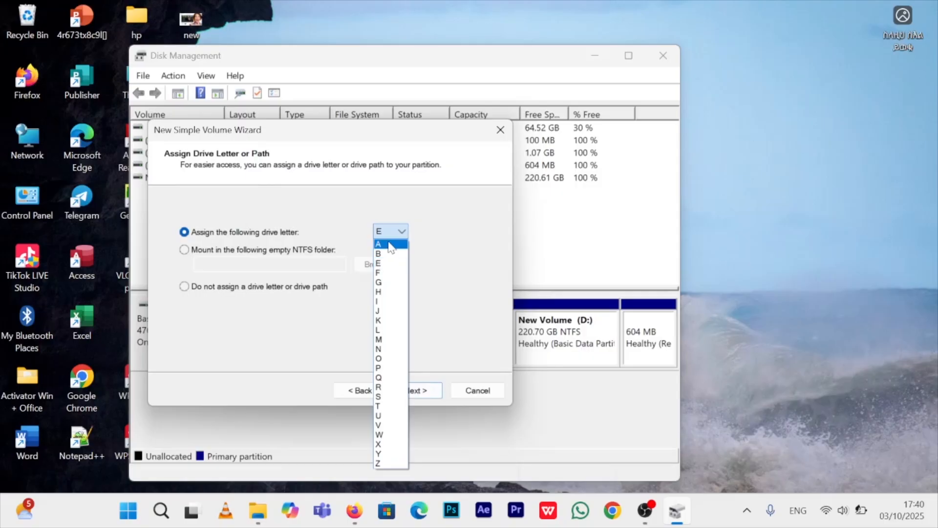
click(442, 236)
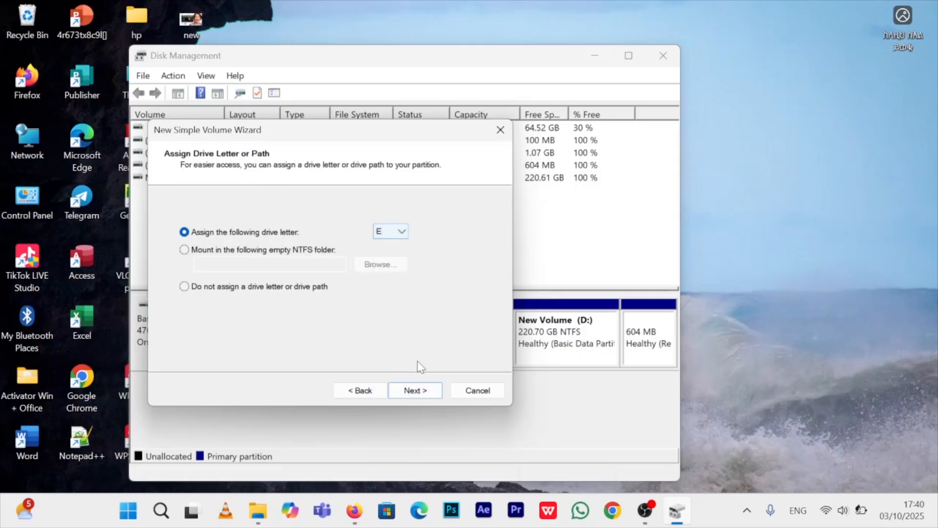
click(416, 391)
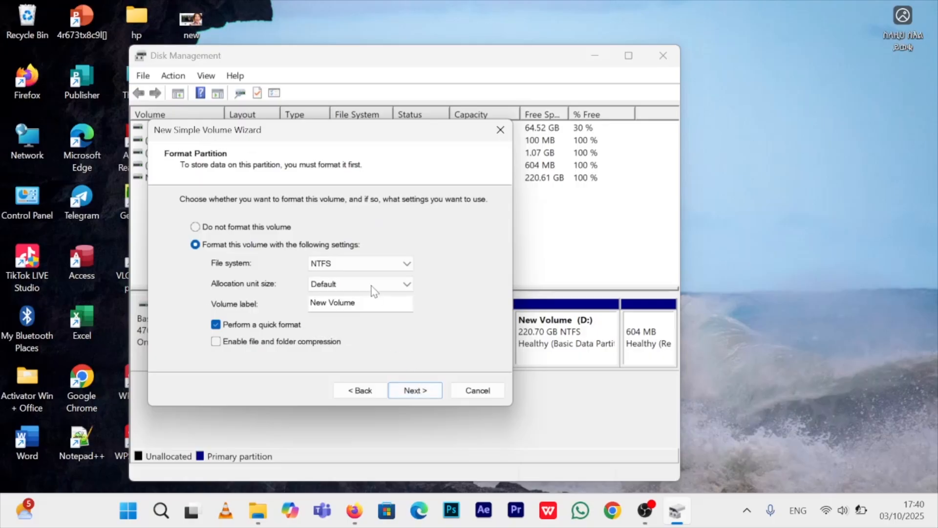
- Format the new volume as NTFS with the volume label HABI and complete its creation
click(365, 264)
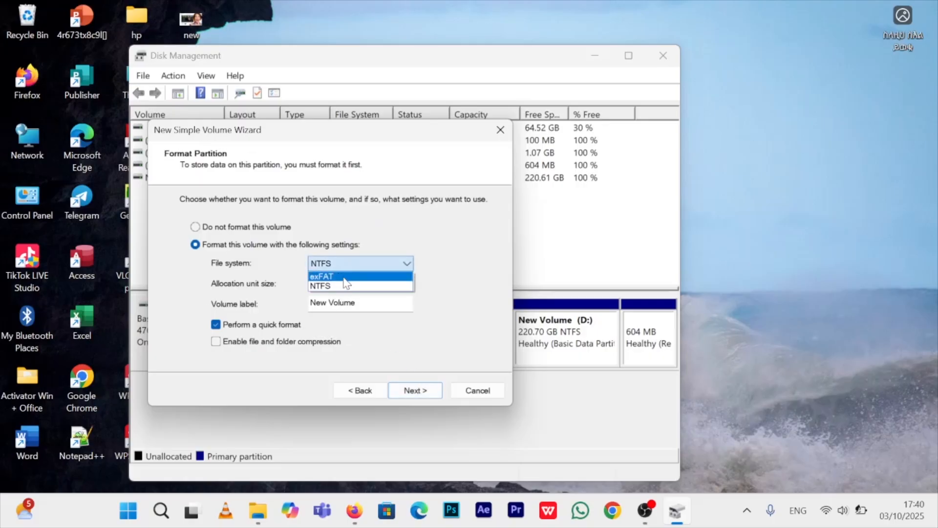
click(327, 286)
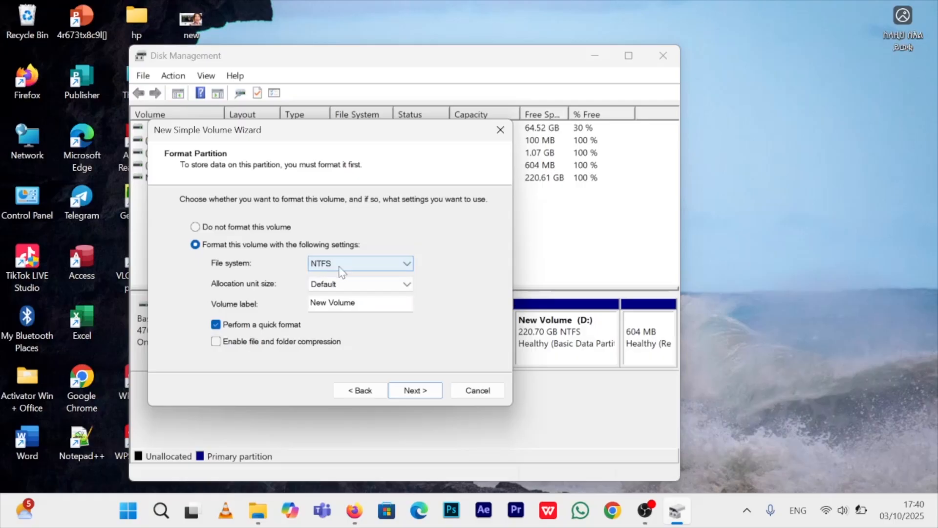
click(332, 303)
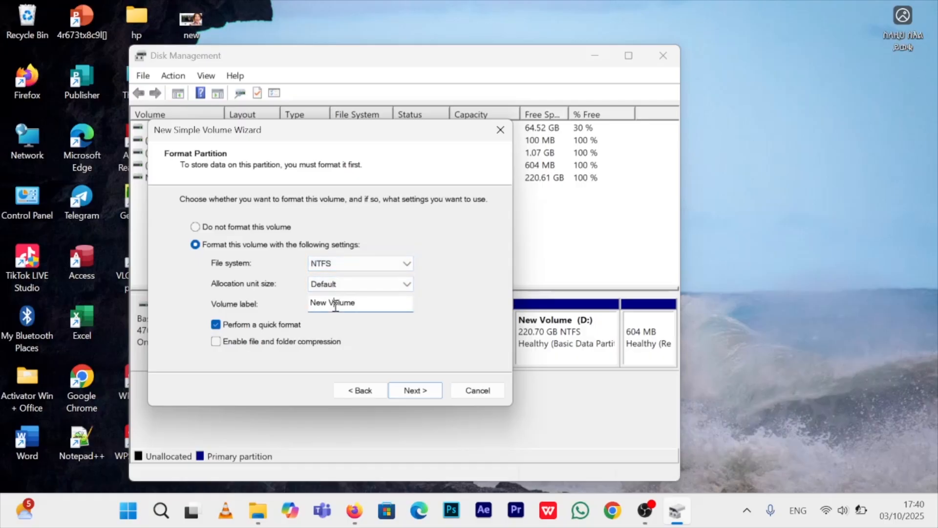
drag(370, 303, 311, 304)
text(HABU)
key(BackSpace)
text(I)
click(419, 390)
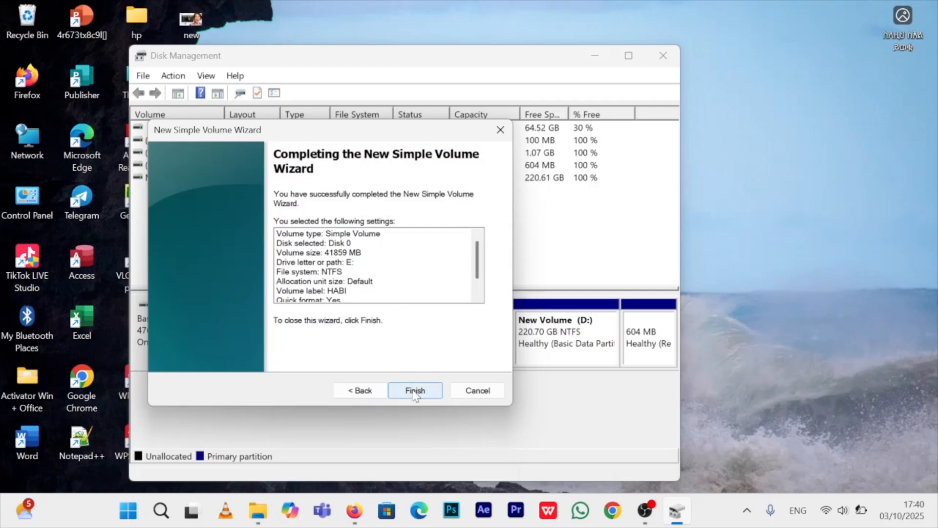
click(415, 391)
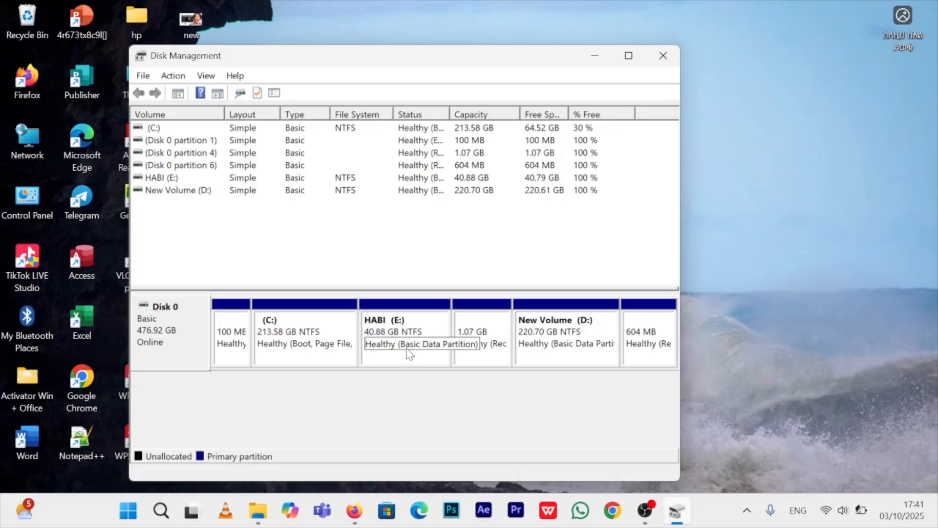
- Switch to File Explorer and check the HABI (E:) drive under This PC
click(249, 515)
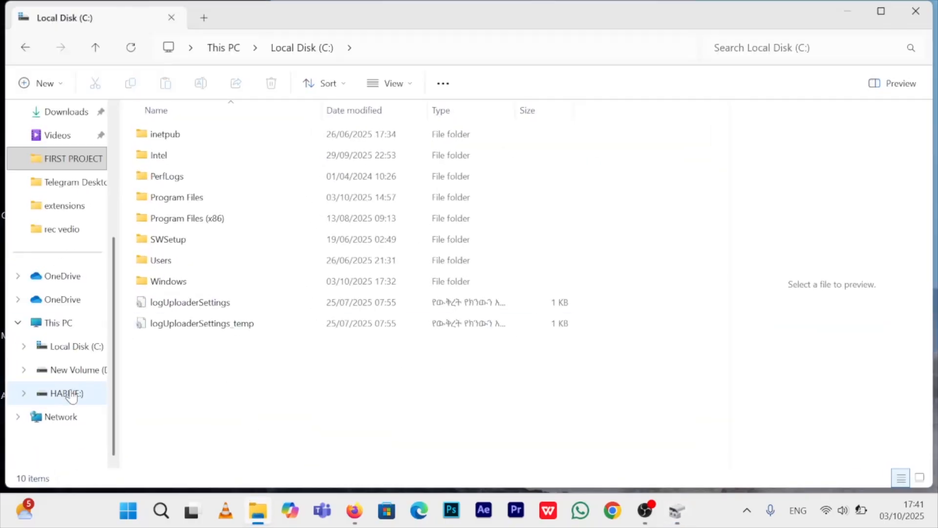
click(73, 346)
click(70, 332)
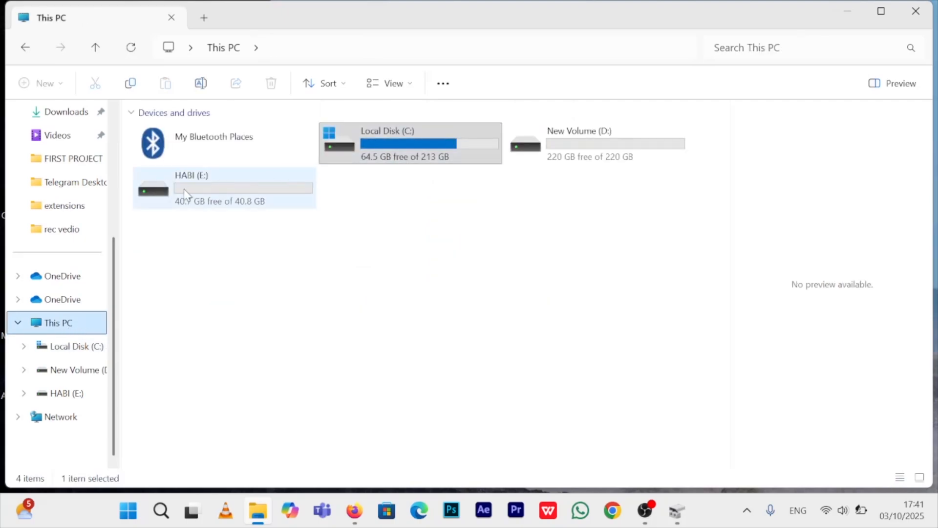
click(212, 200)
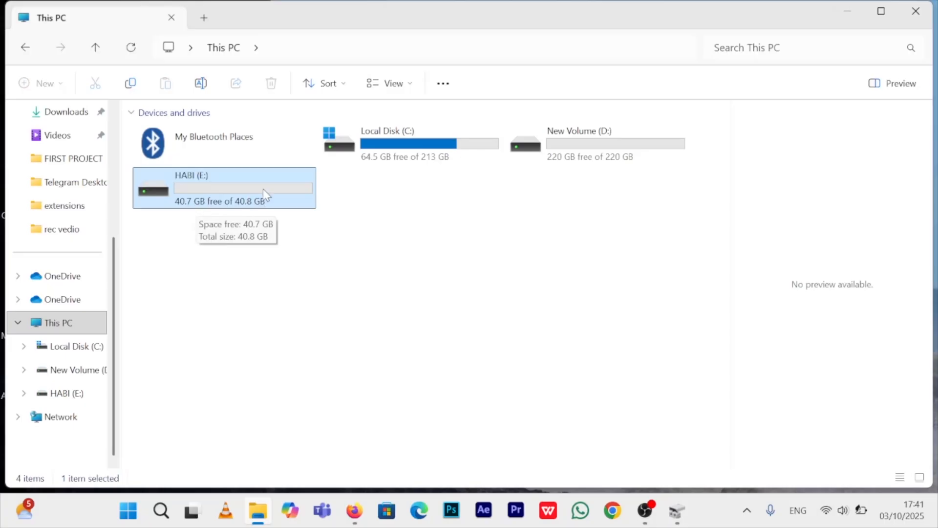
- Switch back to Disk Management and delete the HABI (E:) volume, confirming the deletion
click(677, 511)
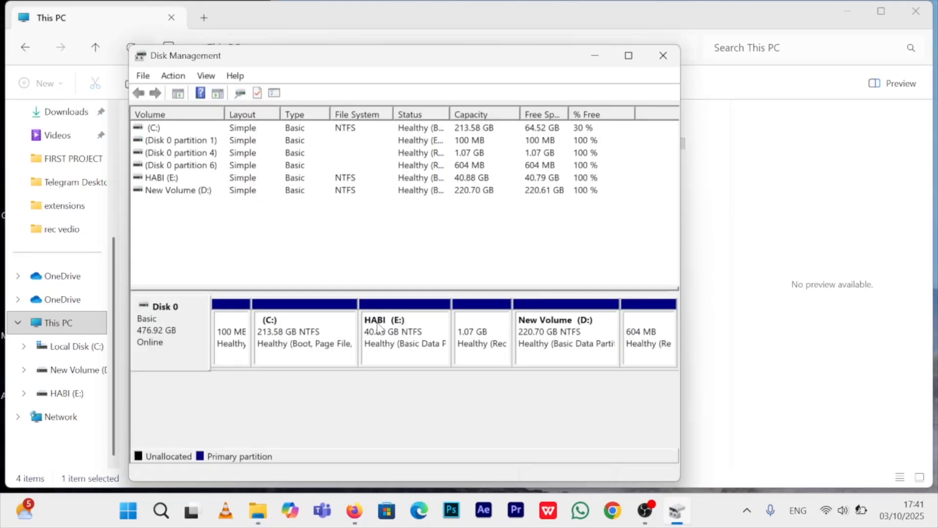
click(404, 336)
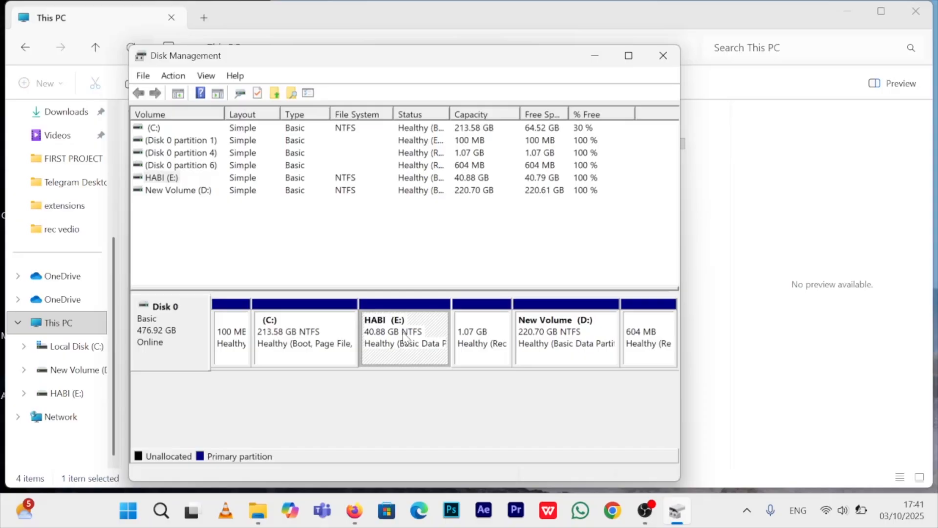
click(299, 343)
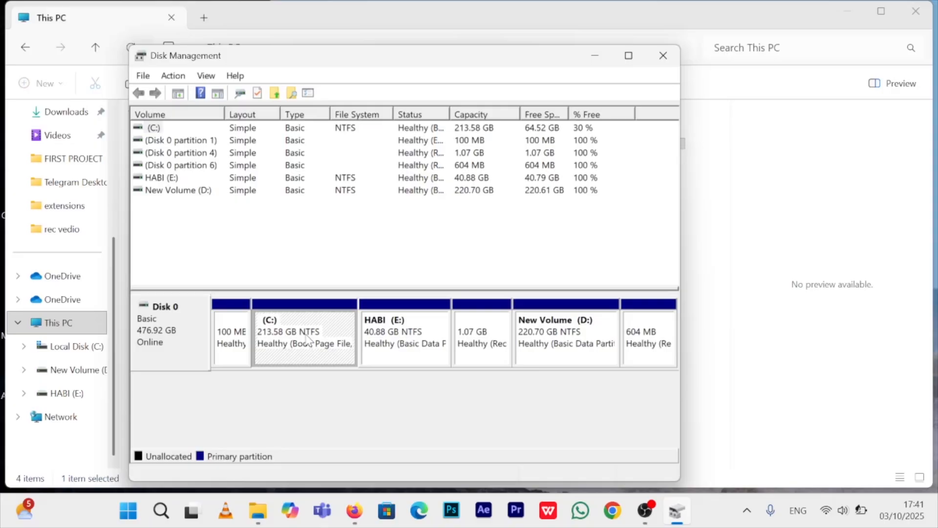
click(169, 179)
right_click(168, 181)
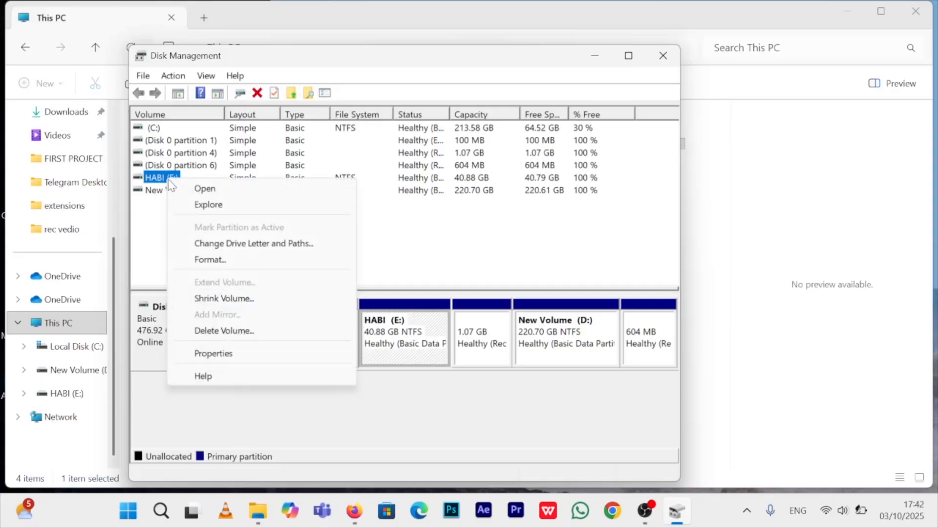
click(239, 333)
click(528, 351)
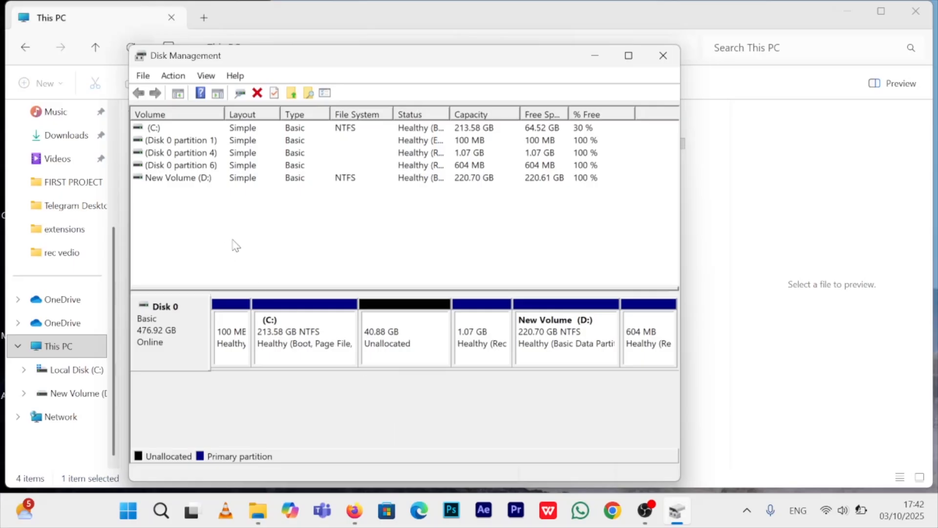
- Extend the C: volume by 41859 MB using the adjacent unallocated space on Disk 0
click(311, 347)
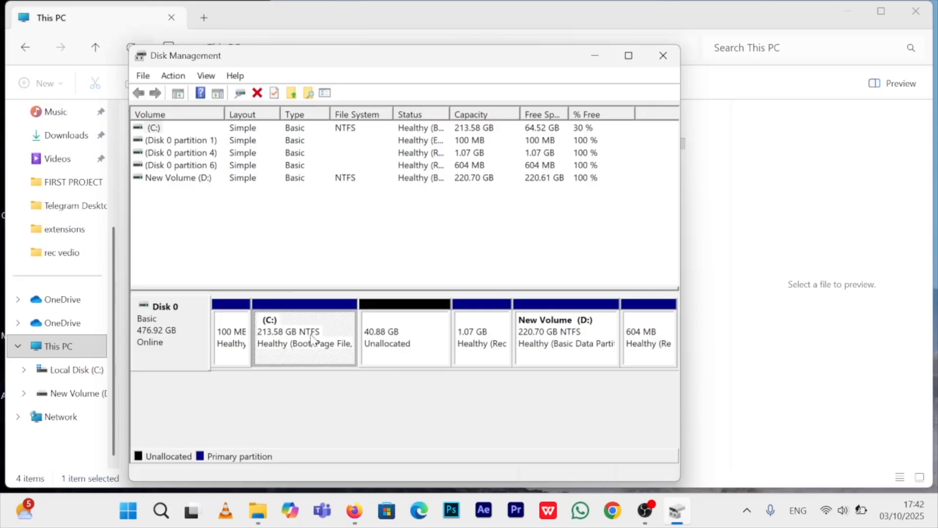
right_click(312, 339)
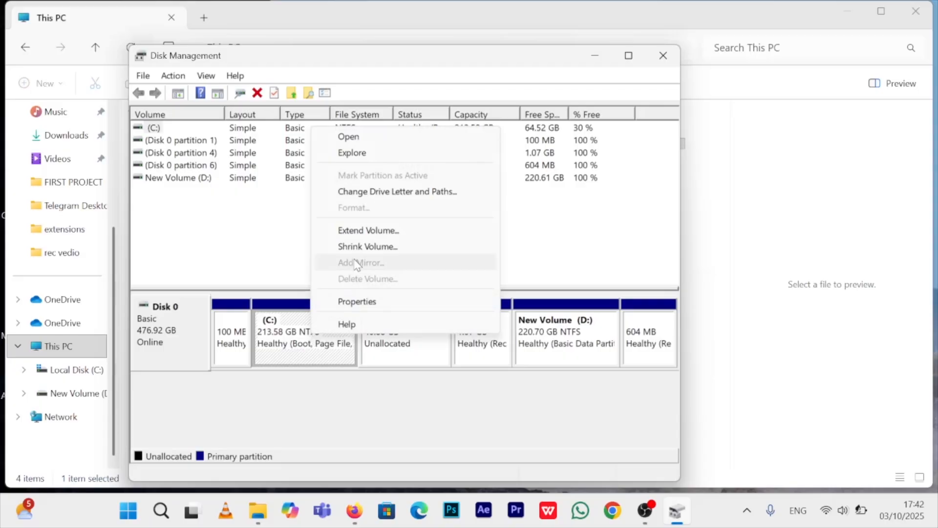
click(364, 232)
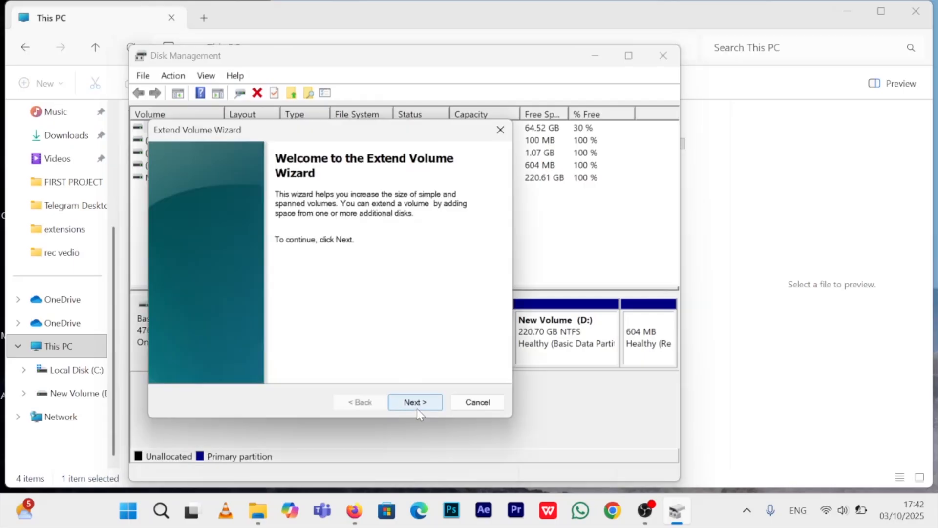
click(416, 405)
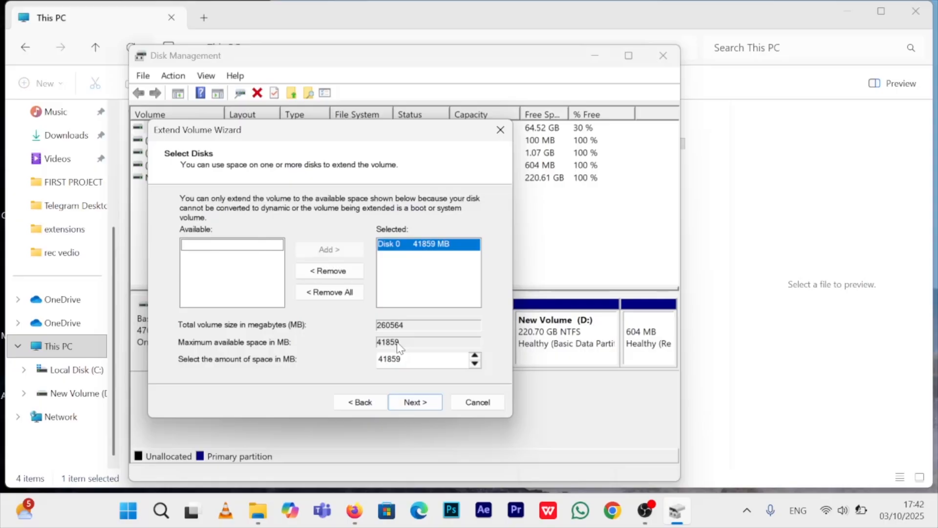
click(411, 403)
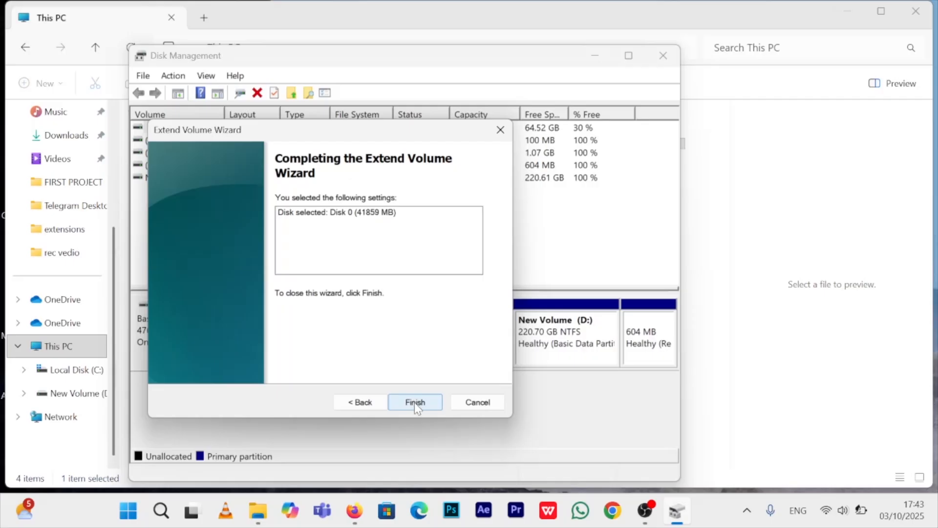
click(420, 406)
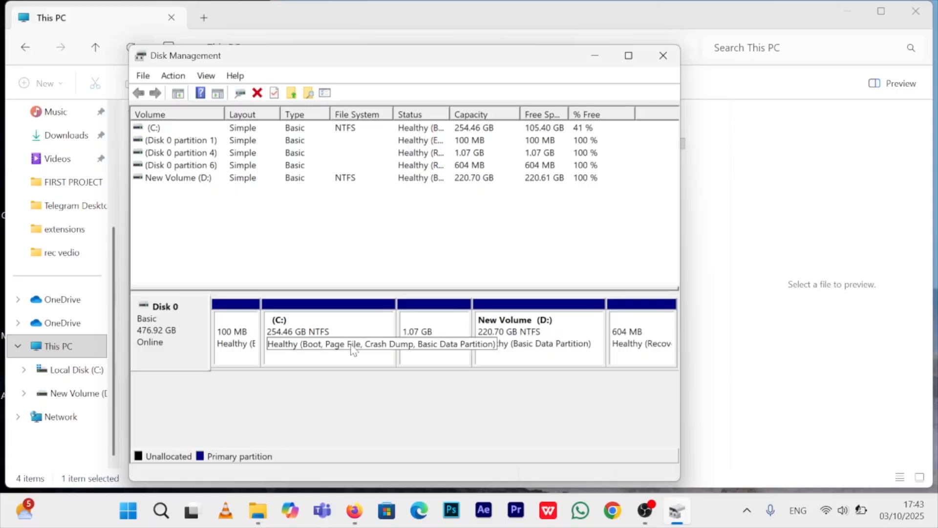
- Examine which volume operations are available for New Volume (D:) and for C: without applying any
right_click(527, 351)
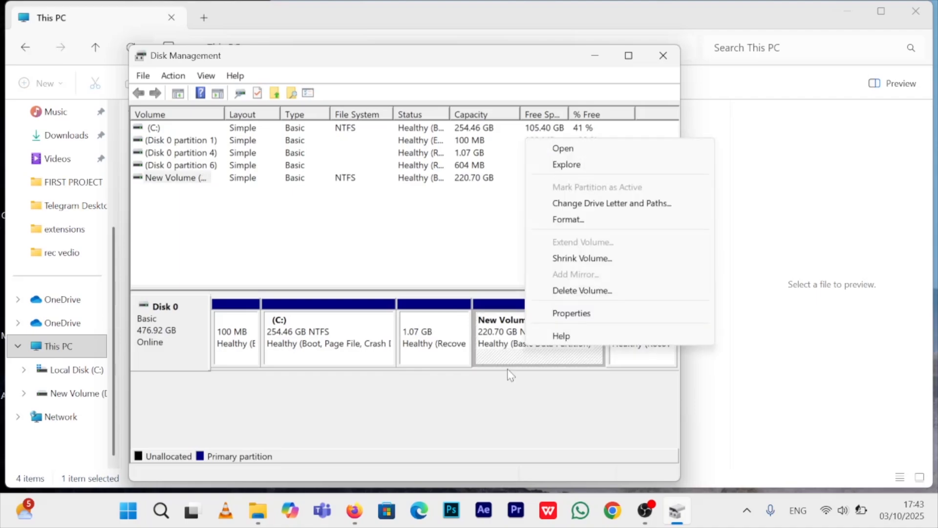
click(518, 411)
click(536, 364)
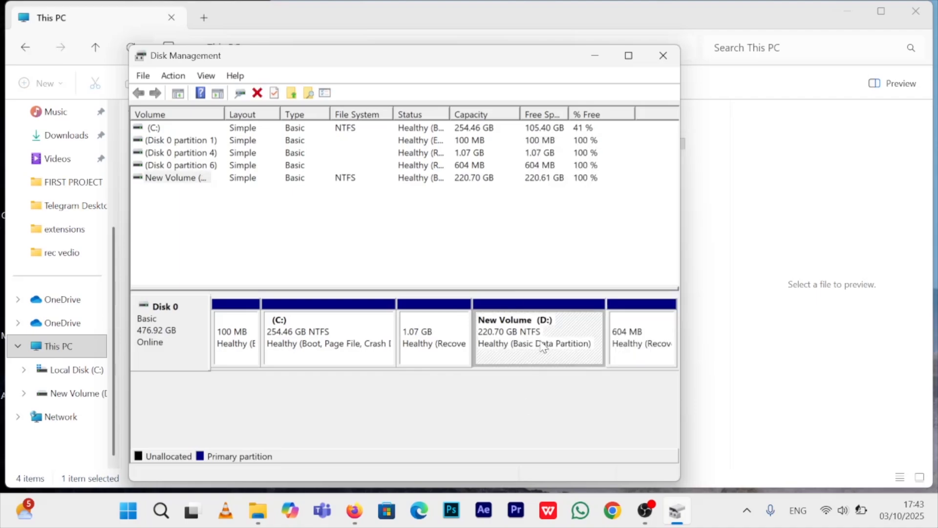
right_click(540, 347)
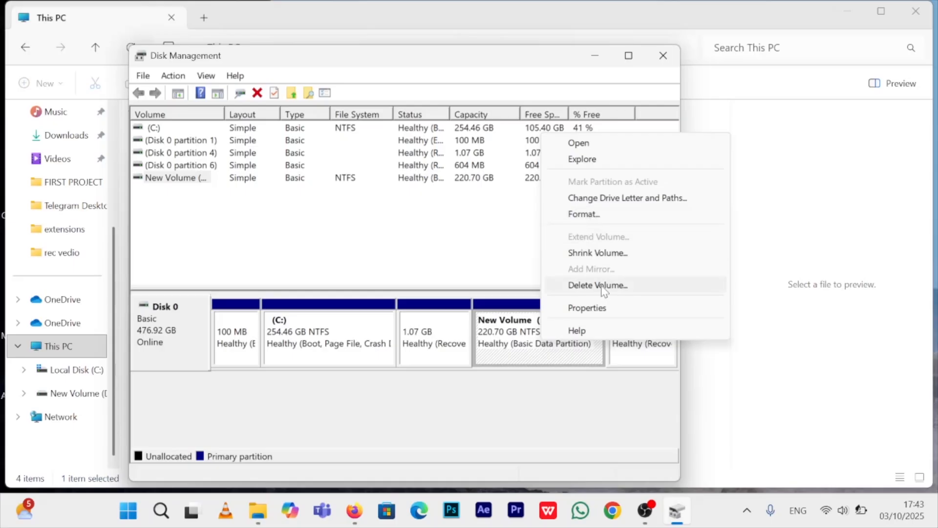
click(544, 428)
right_click(355, 348)
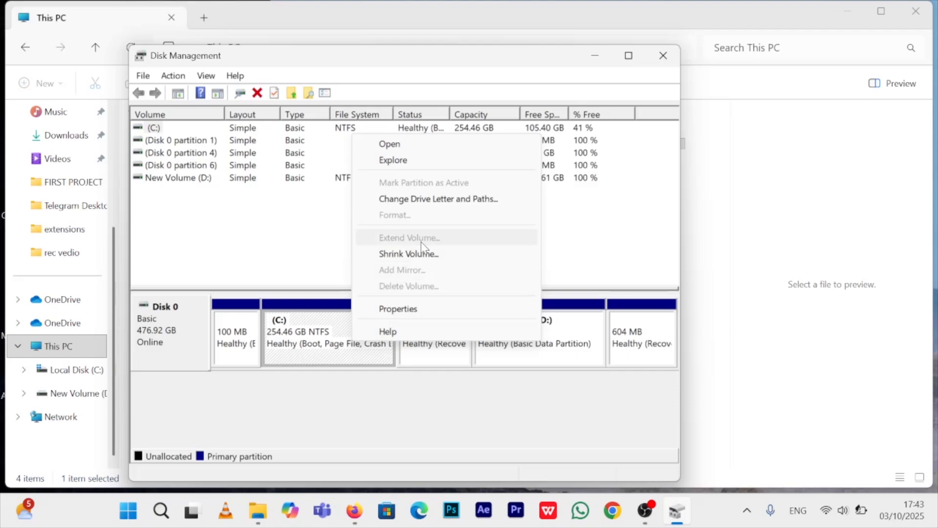
click(505, 430)
right_click(525, 348)
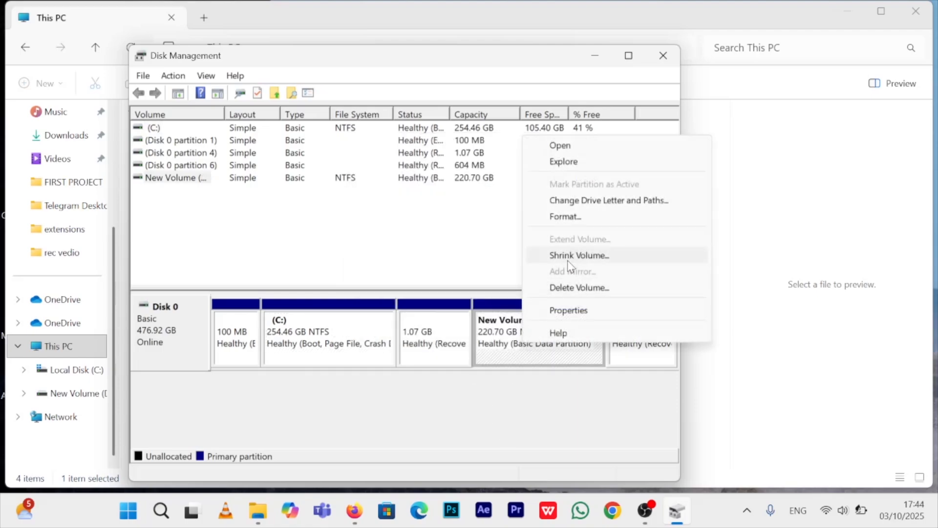
click(400, 418)
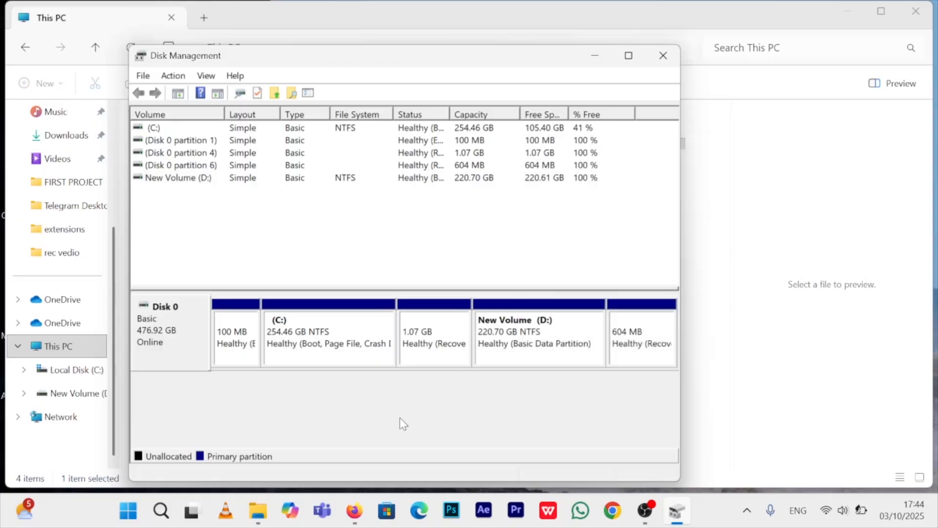
click(306, 353)
right_click(304, 350)
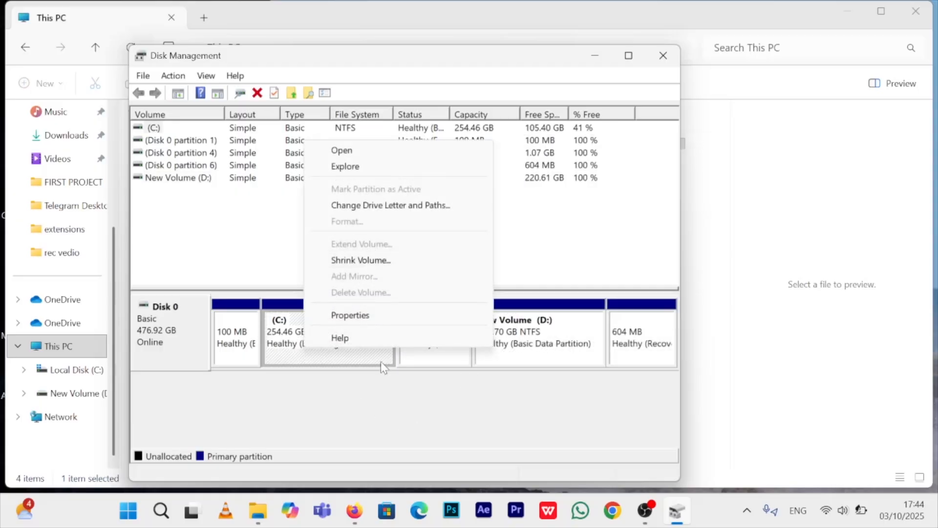
click(380, 407)
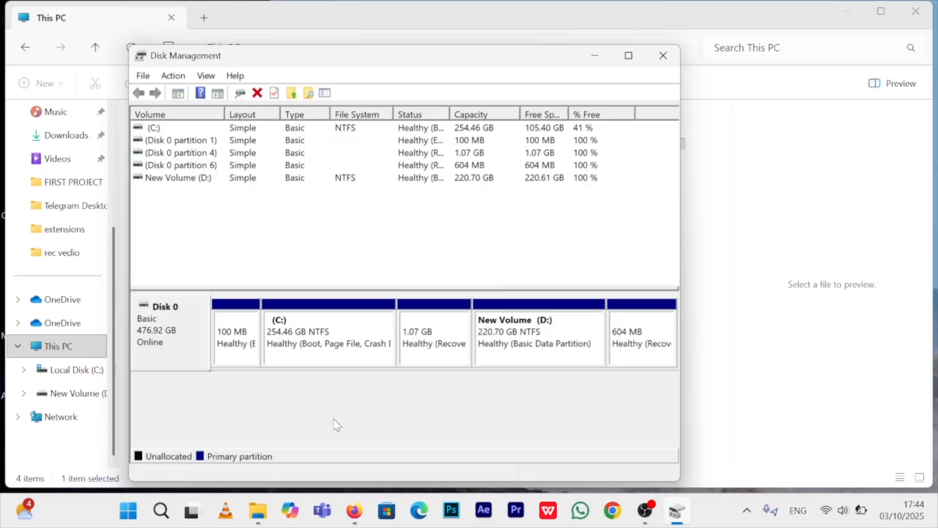